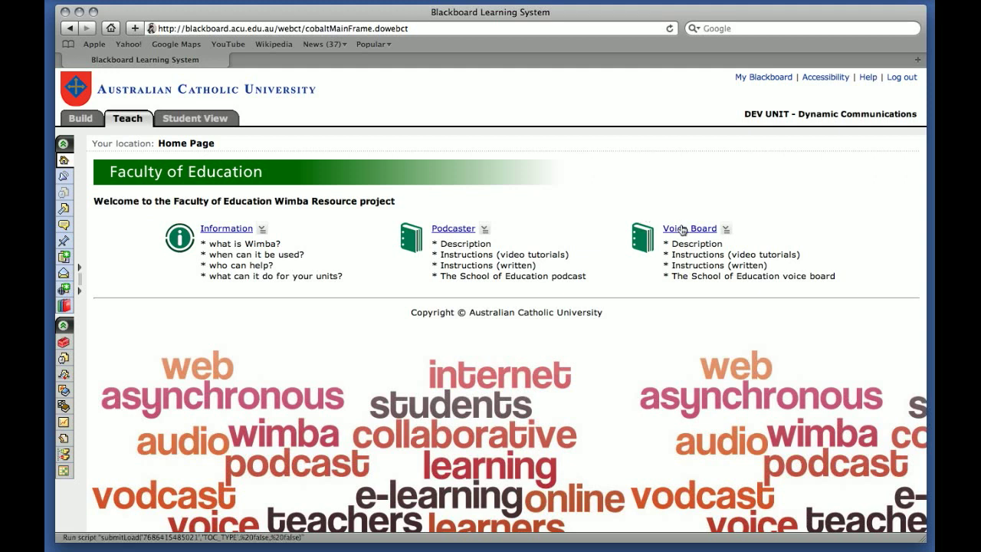
Step: Open the Voice Board section from the Blackboard home page to show its table of contents
click(681, 231)
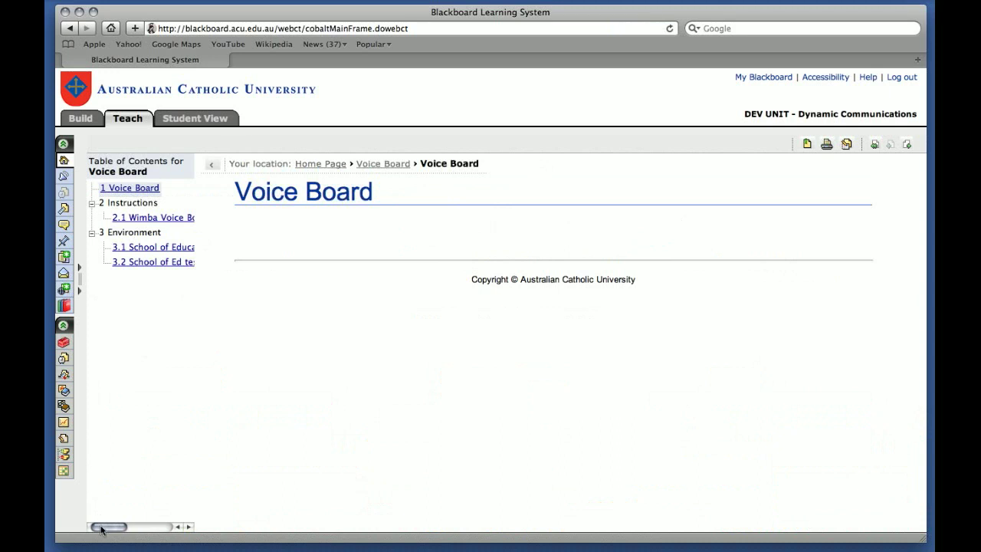
drag(102, 527, 109, 530)
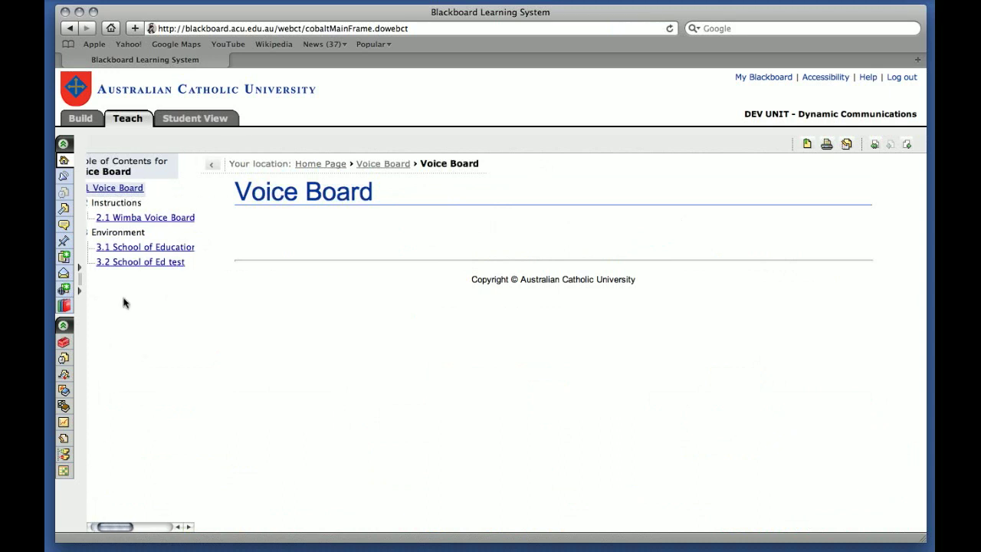
Step: Load the '3.2 School of Ed test' voice board from the table of contents
click(153, 262)
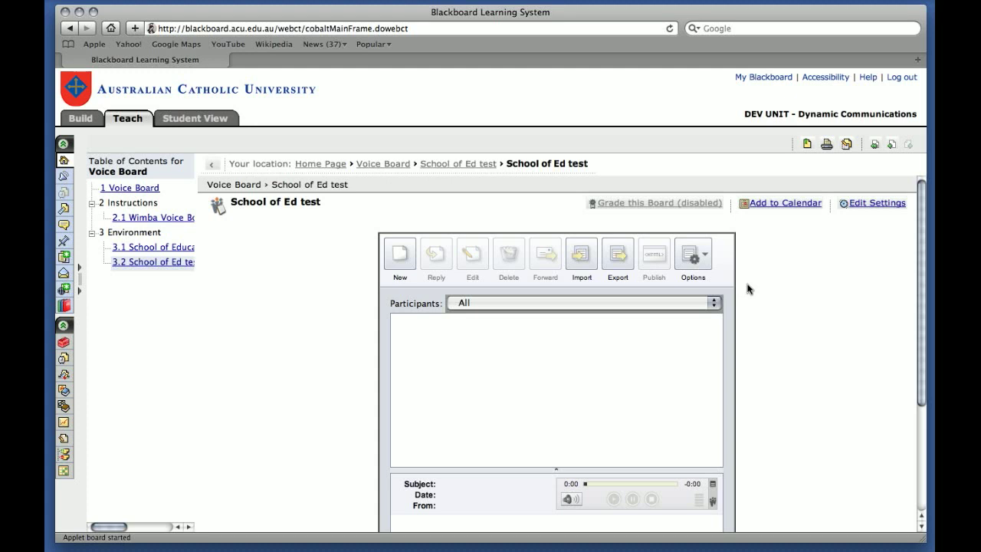
scroll(748, 289, down, 1)
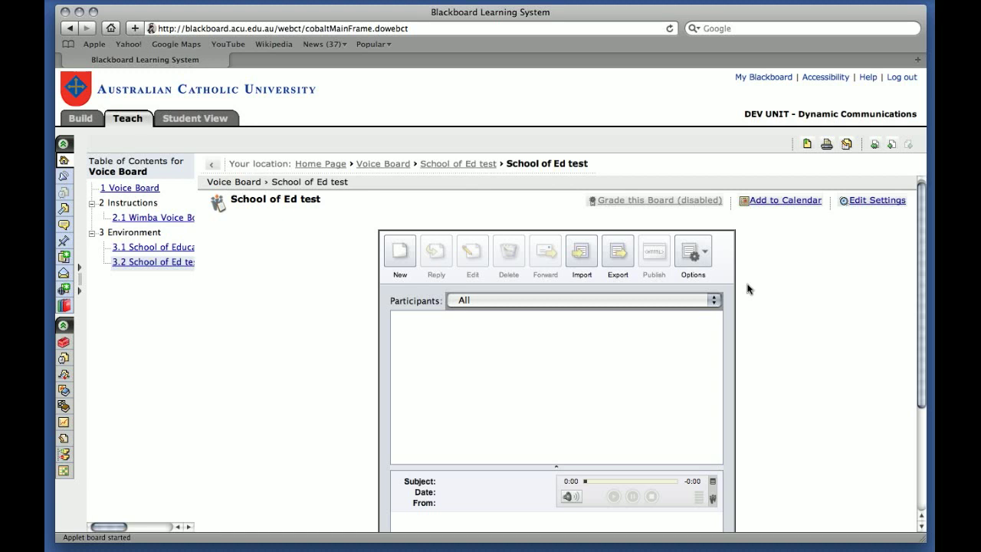
Step: Create a new message with subject 'Welcome to Voice Board' and start its audio recording
click(398, 254)
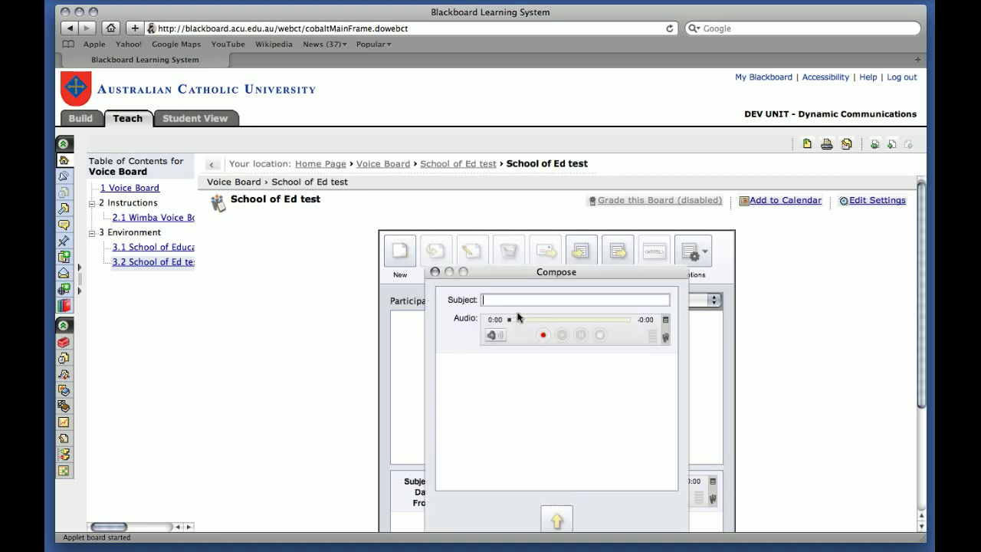
text(Welcomer)
key(BackSpace)
text(to VOice)
key(BackSpace)
key(BackSpace)
key(BackSpace)
key(BackSpace)
key(BackSpace)
text(oice Board)
click(543, 335)
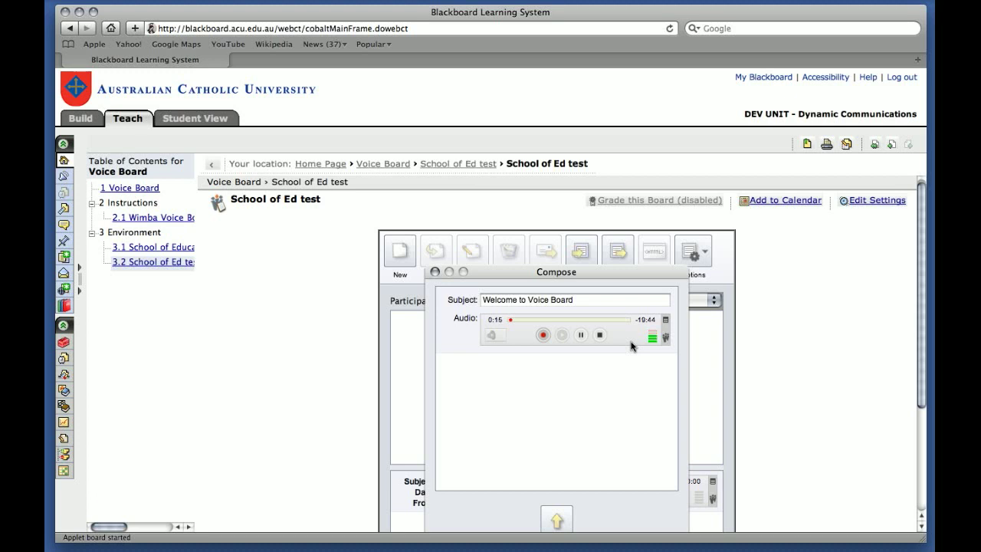
Step: Enter 'Add to text this' as the message body and stop the recording at 41 seconds
click(587, 392)
text(Add to text this)
click(600, 334)
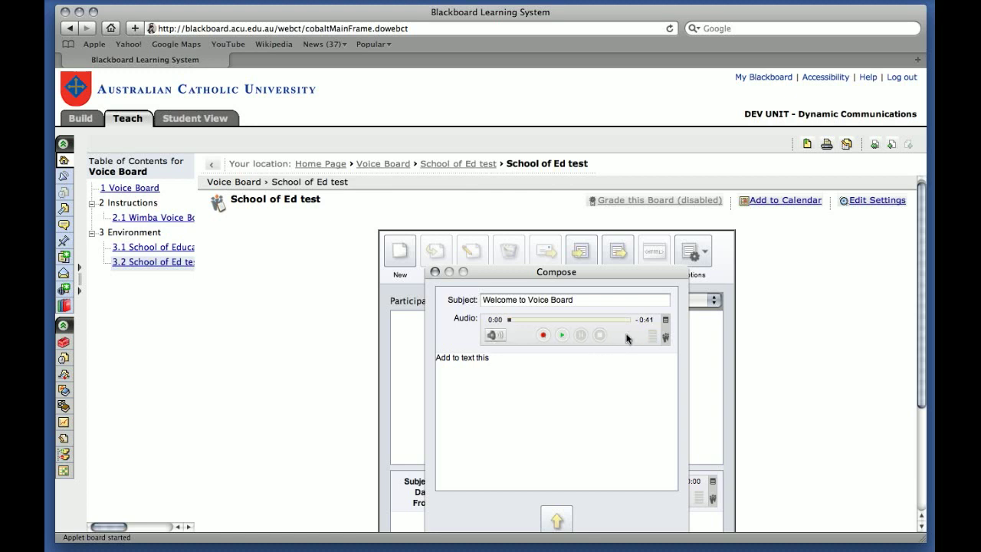
scroll(749, 260, down, 1)
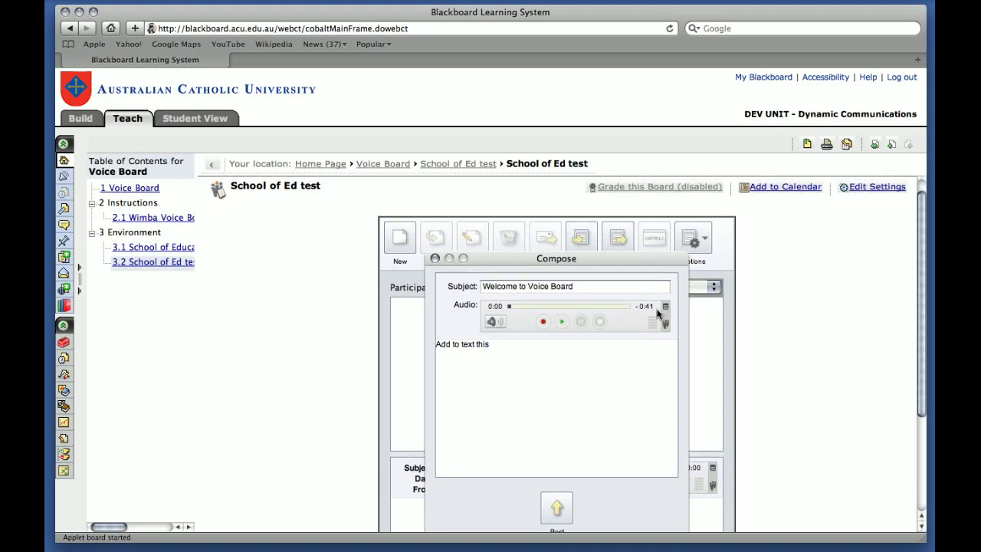
scroll(805, 409, down, 3)
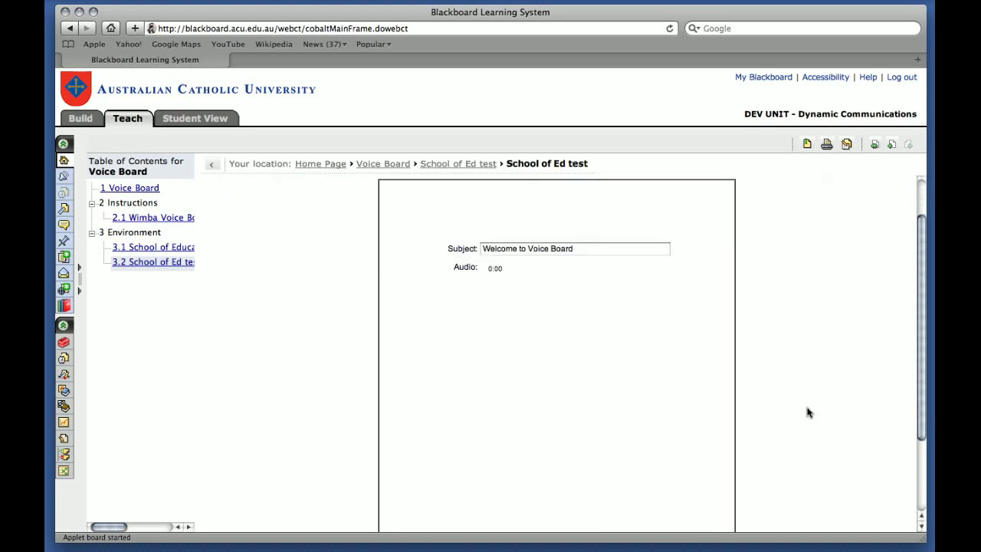
Step: Post the 'Welcome to Voice Board' message and open it from the message list
click(566, 457)
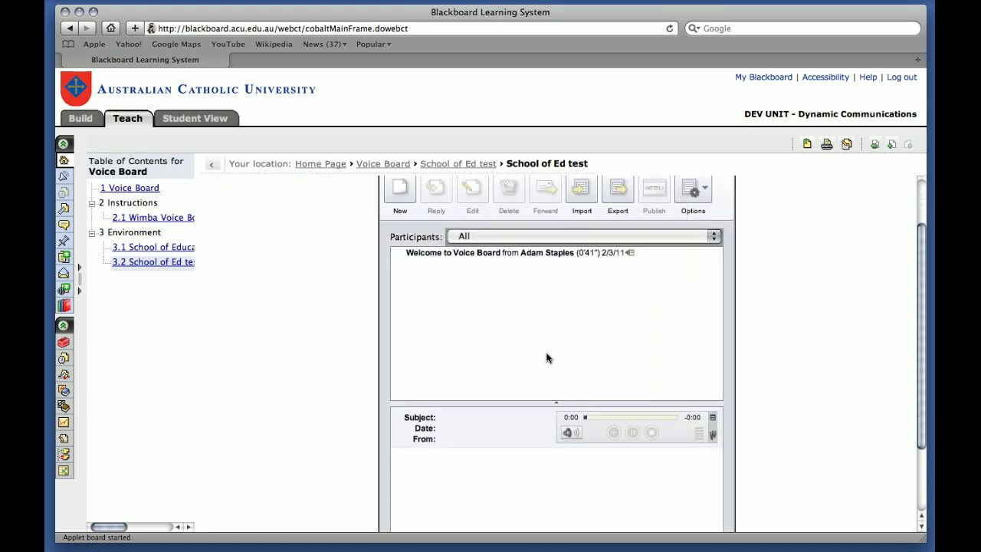
drag(923, 248, 922, 219)
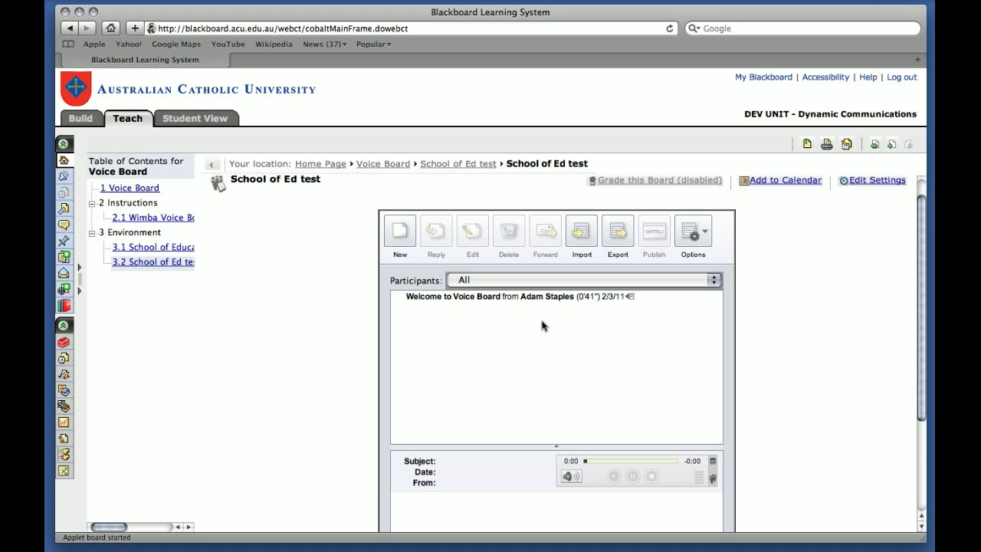
scroll(839, 289, down, 1)
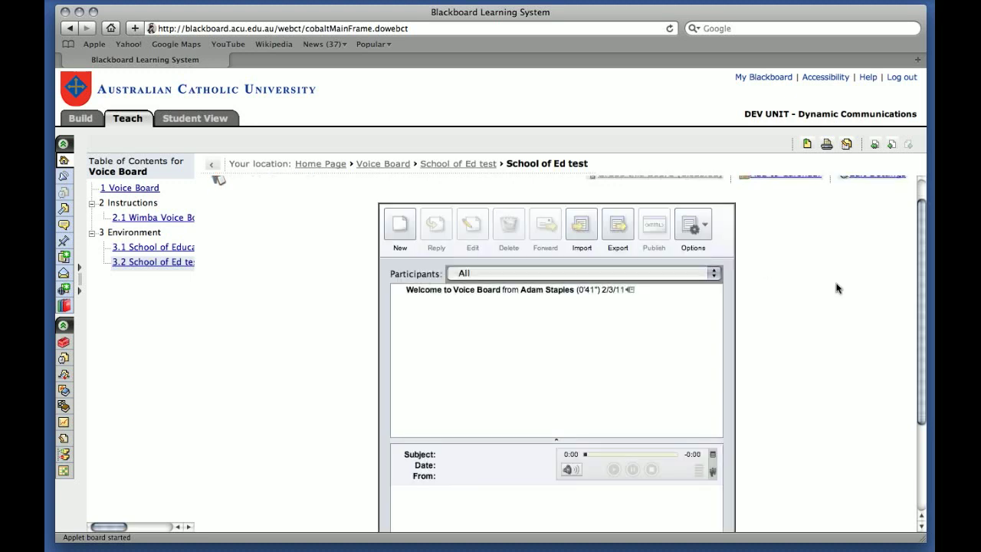
click(466, 291)
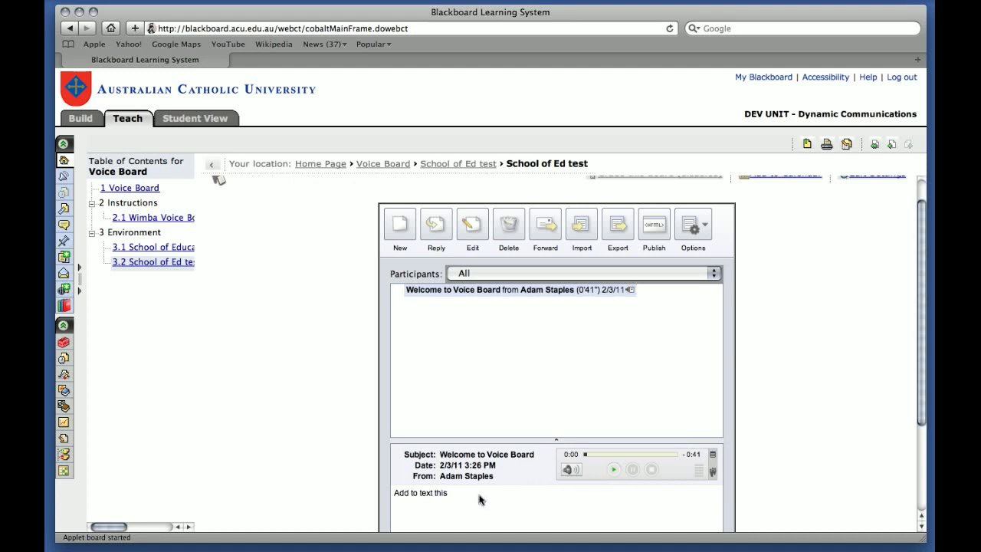
click(533, 357)
Step: Record a 6-second 'Re: Welcome to Voice Board' reply and post it under the welcome message
click(437, 233)
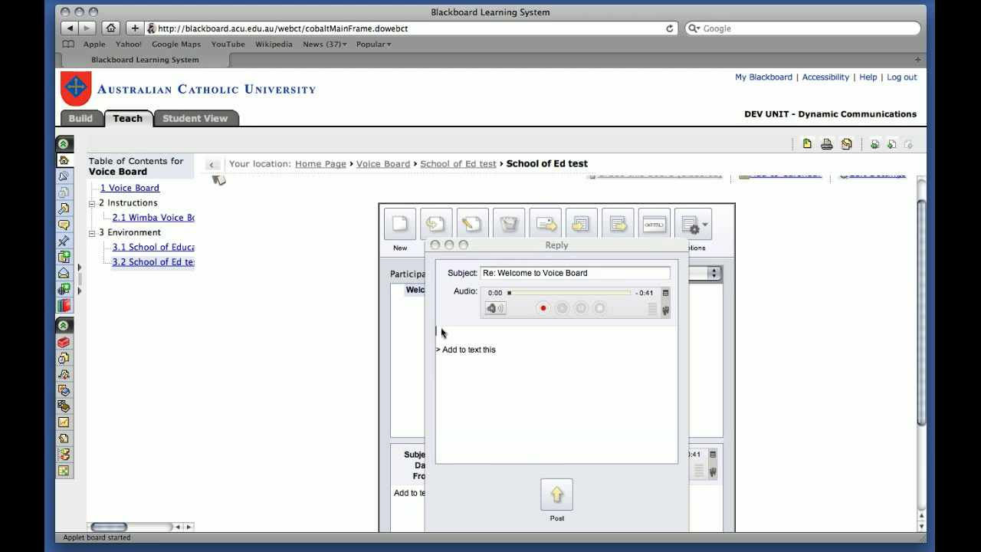
click(543, 308)
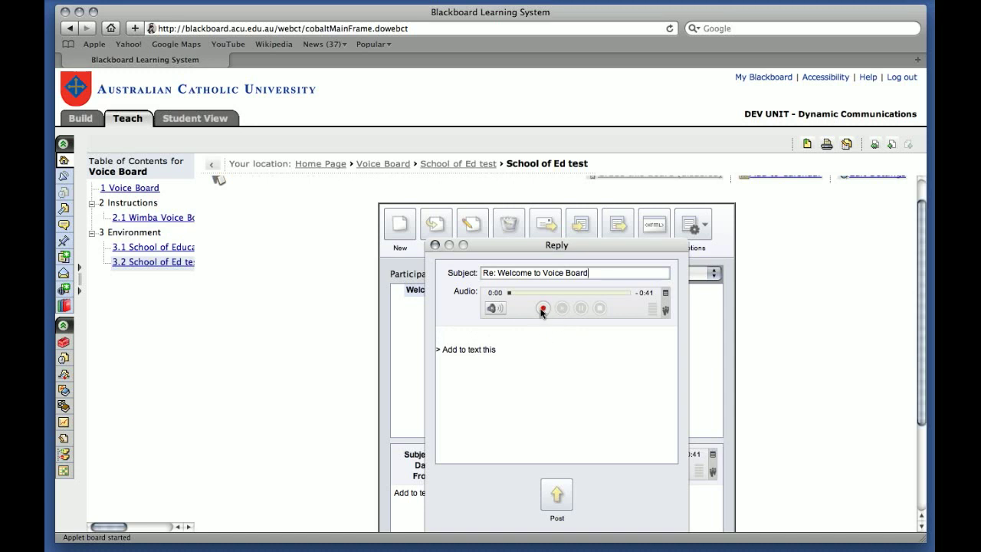
click(543, 308)
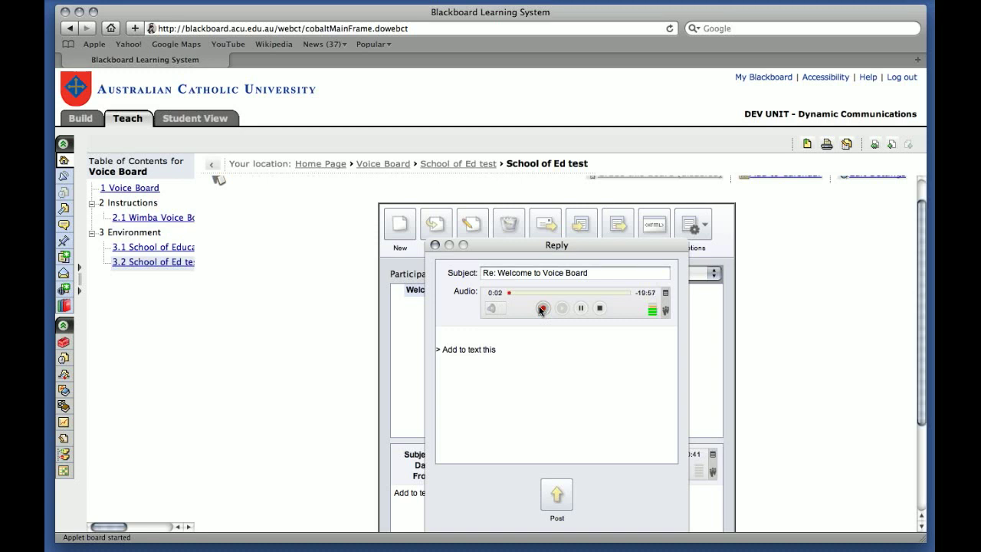
click(602, 308)
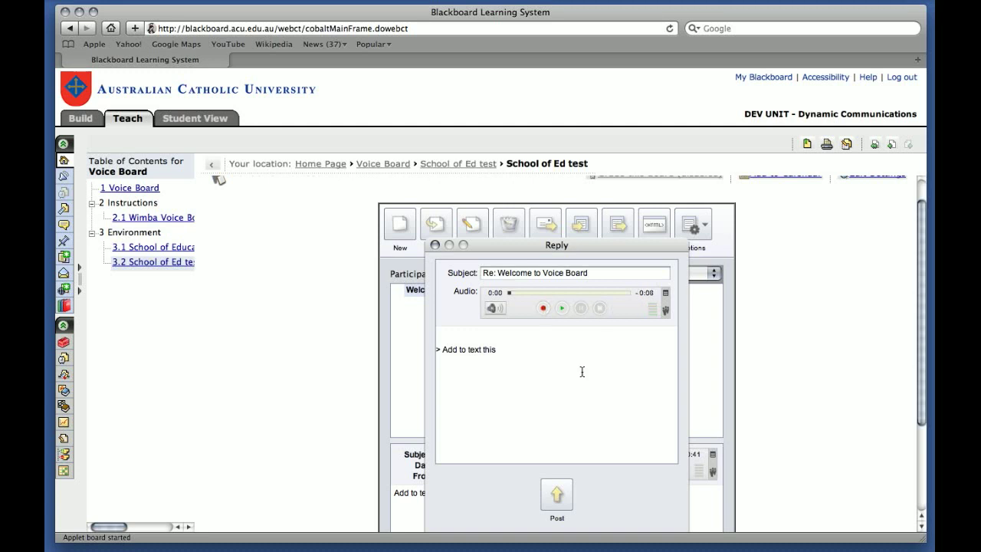
click(558, 495)
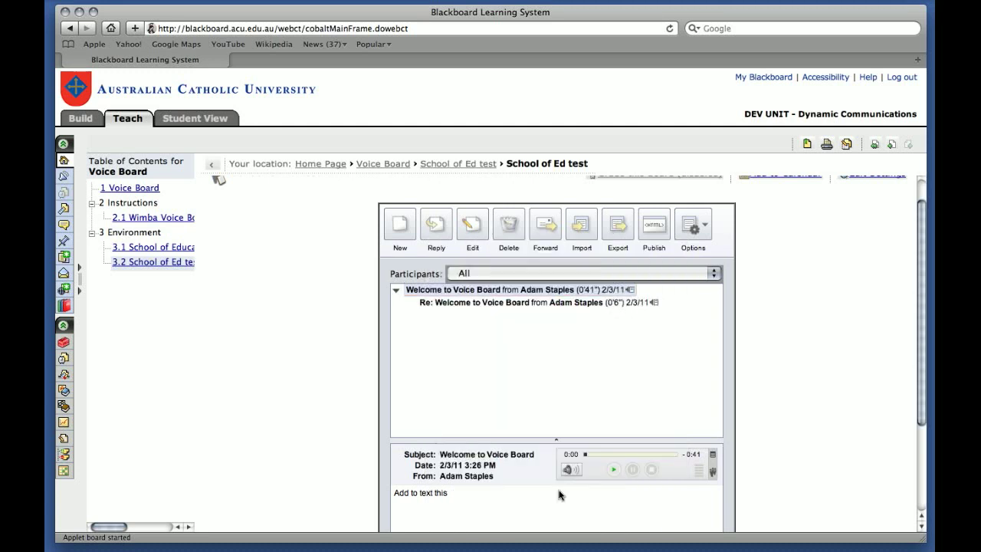